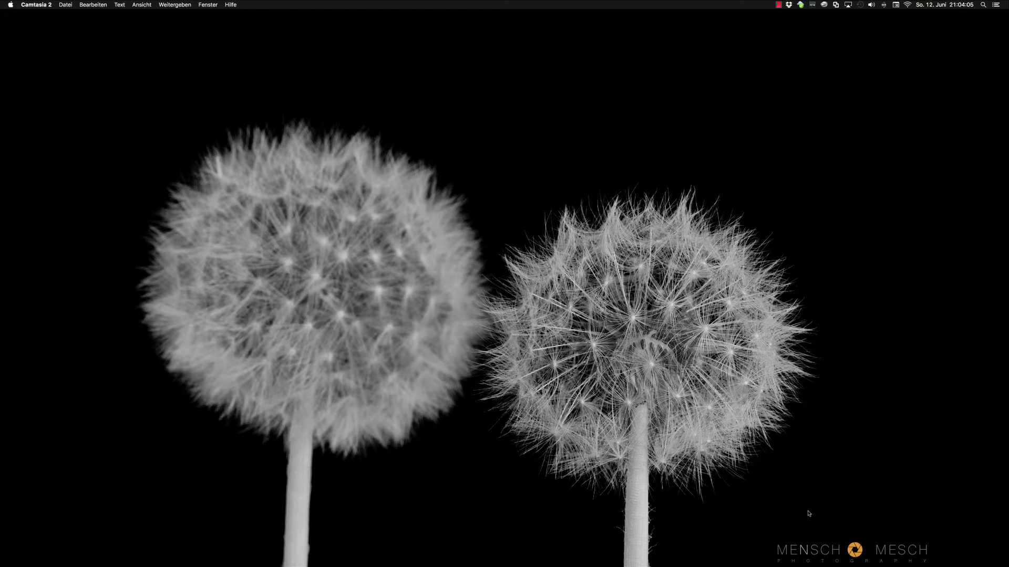
# - In Affinity Photo, drag the Brushes panel out and close it, then reopen it via View > Studio > Brushes
pyautogui.press('super+Tab')
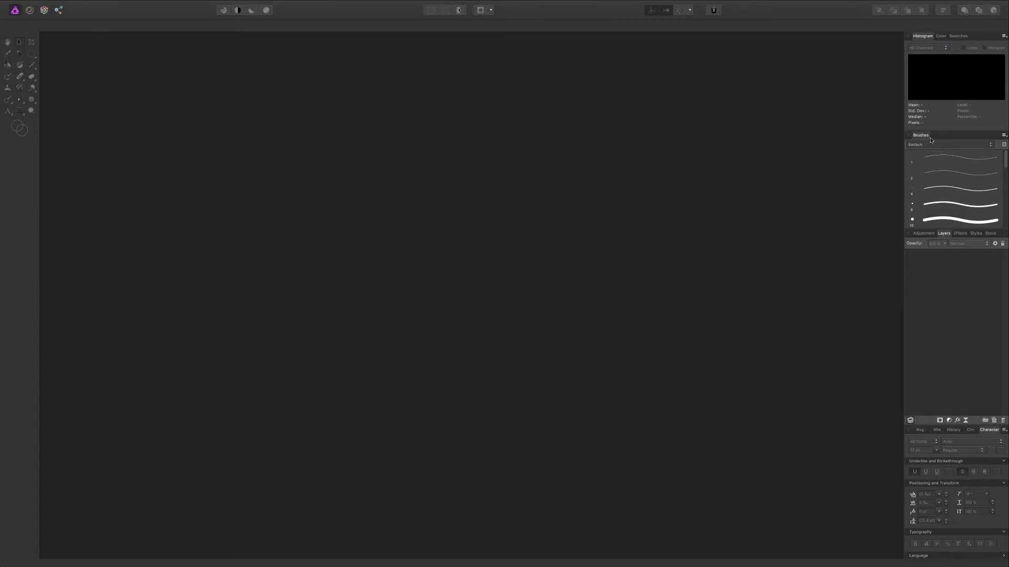
pyautogui.moveTo(973, 136); pyautogui.dragTo(643, 198)
pyautogui.click(570, 197)
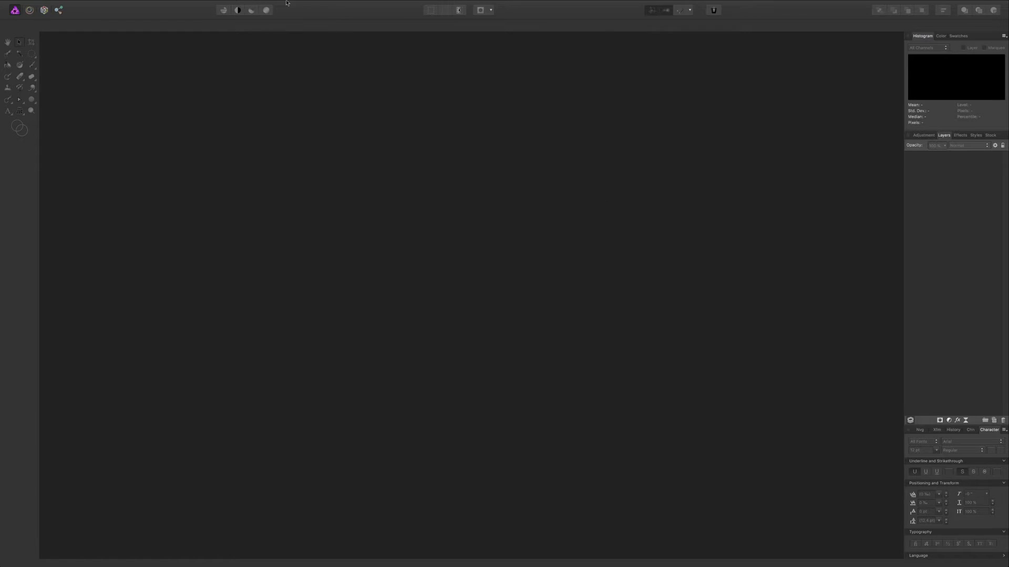
pyautogui.moveTo(286, 3)
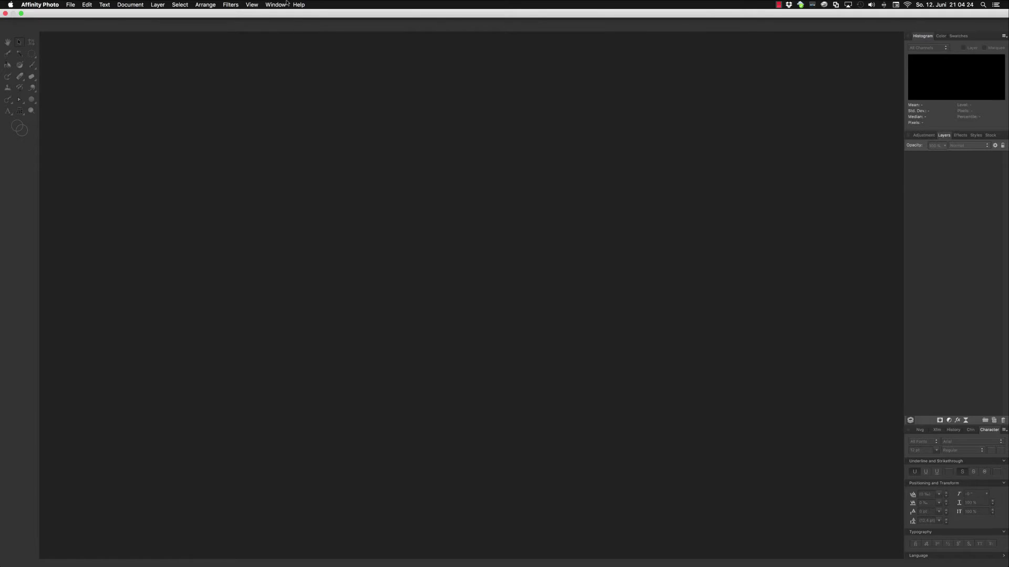
pyautogui.click(253, 5)
pyautogui.moveTo(284, 203)
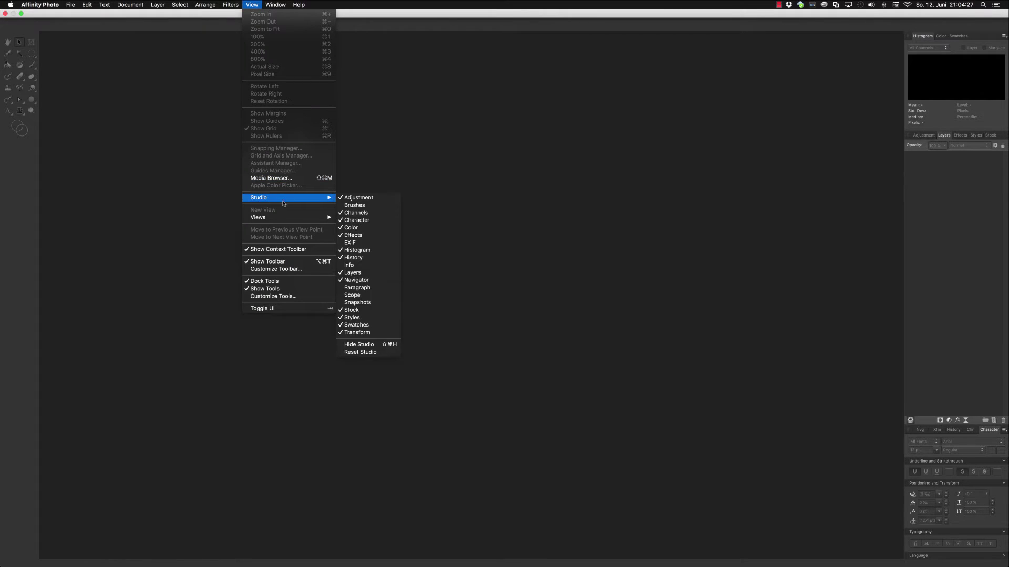
pyautogui.click(370, 207)
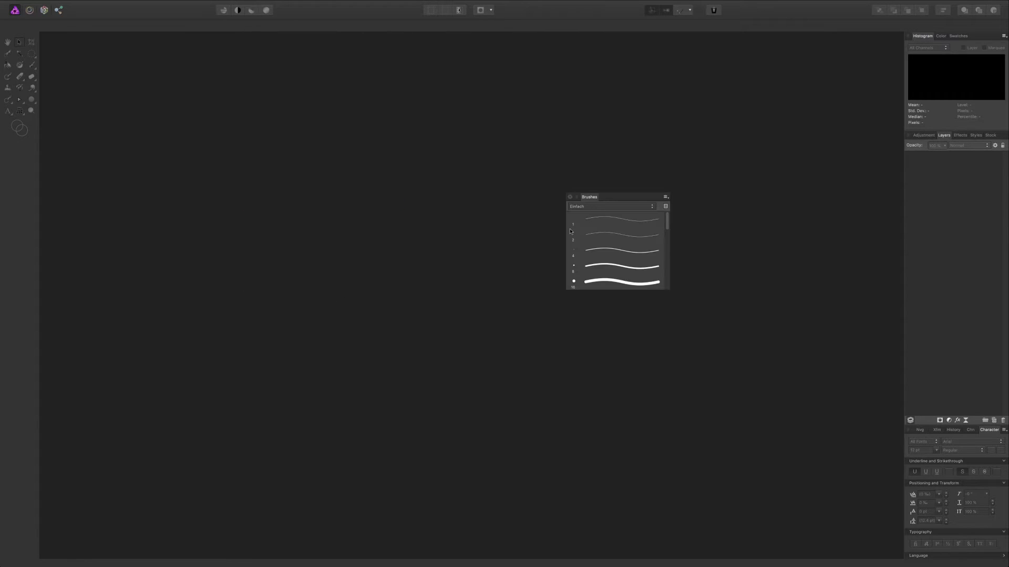
# - Reposition the floating Brushes panel and add a new brush category renamed 'Watermarks'
pyautogui.moveTo(615, 197); pyautogui.dragTo(725, 178)
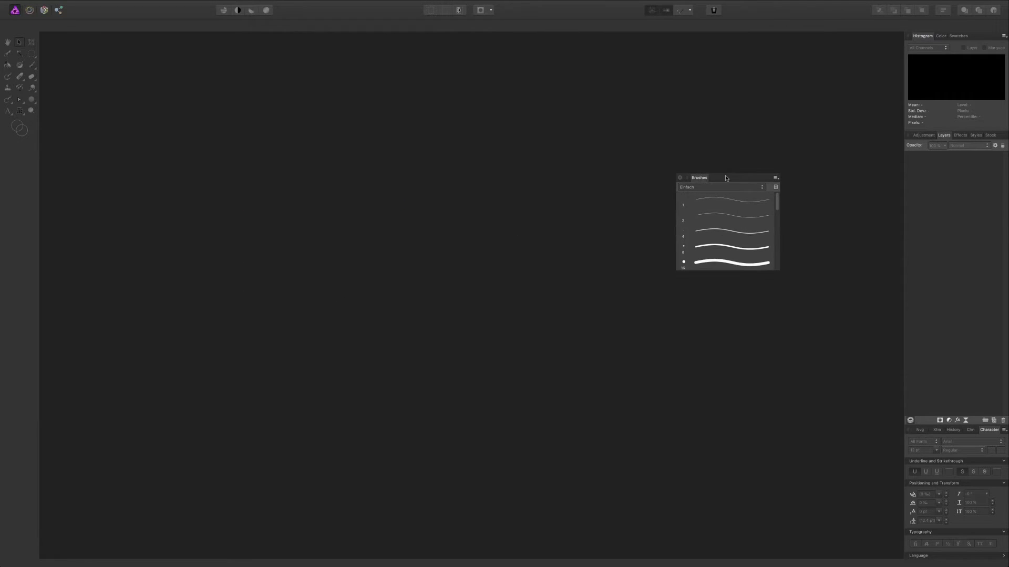
pyautogui.click(775, 179)
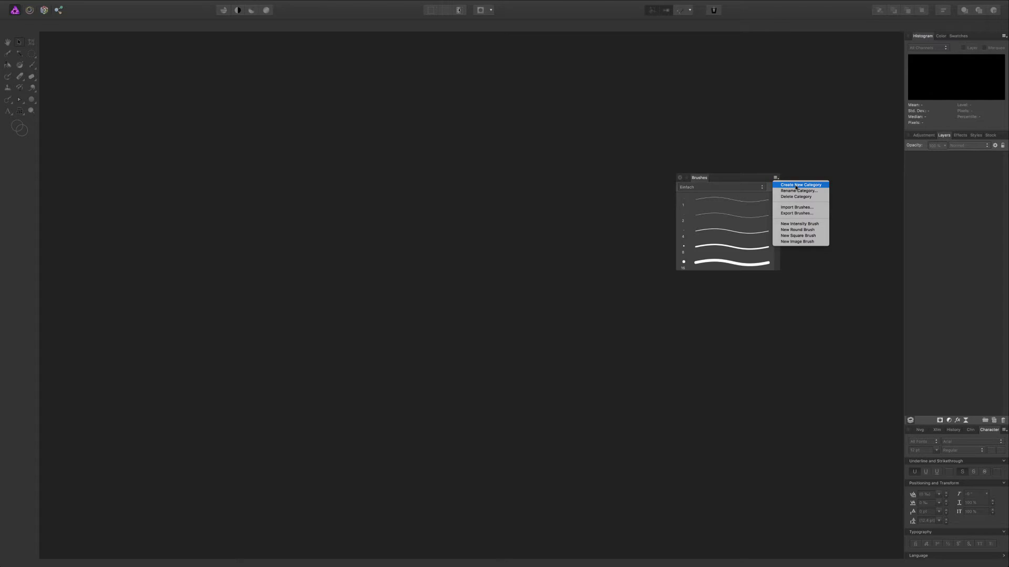
pyautogui.click(796, 185)
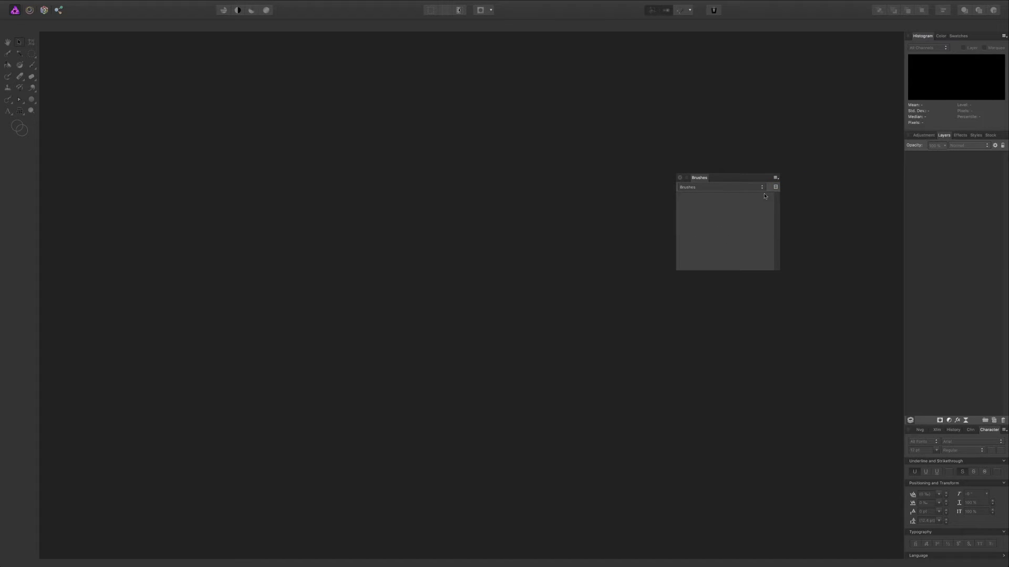
pyautogui.click(775, 179)
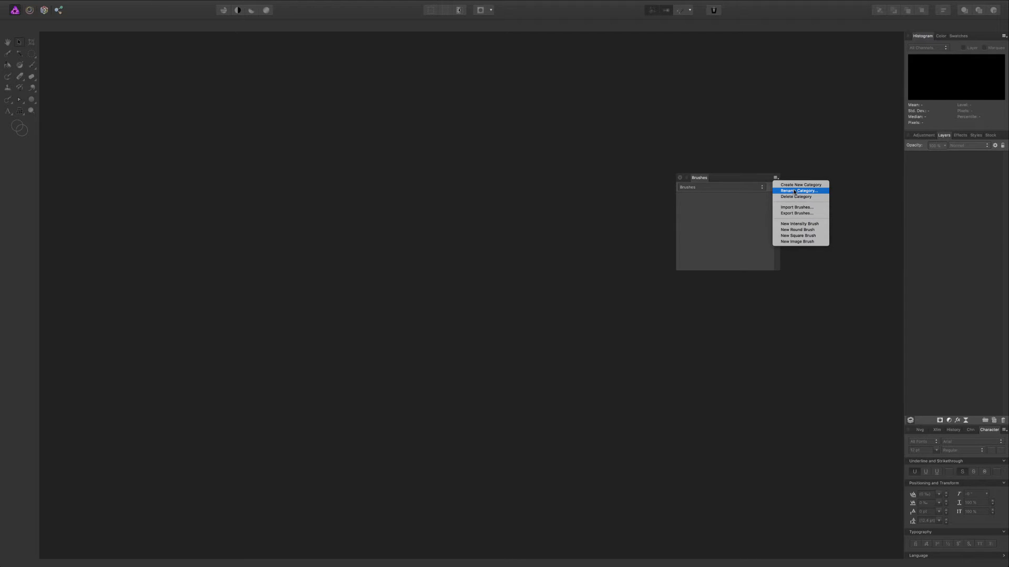
pyautogui.click(795, 191)
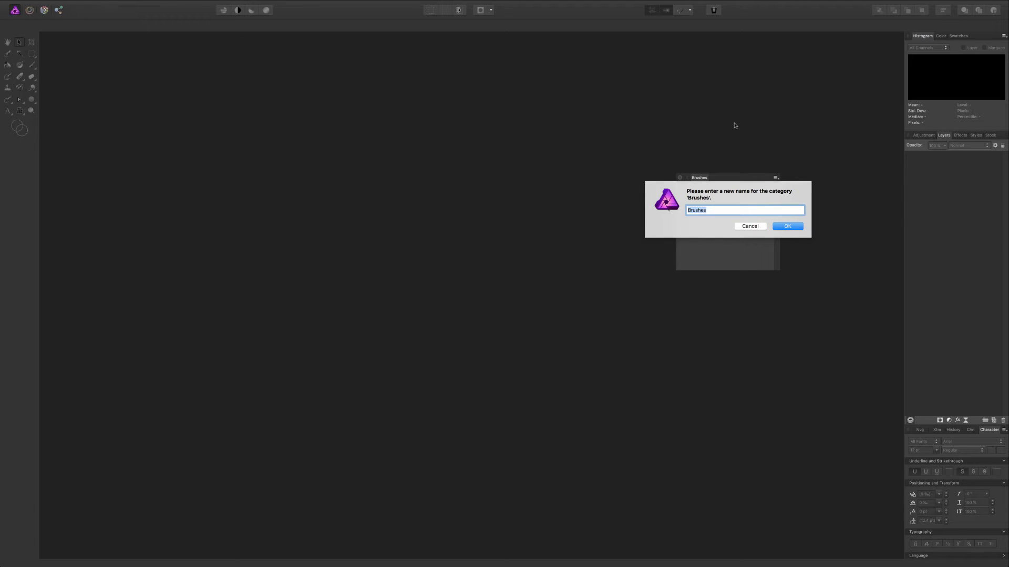
pyautogui.write('Watermarks')
pyautogui.press('Return')
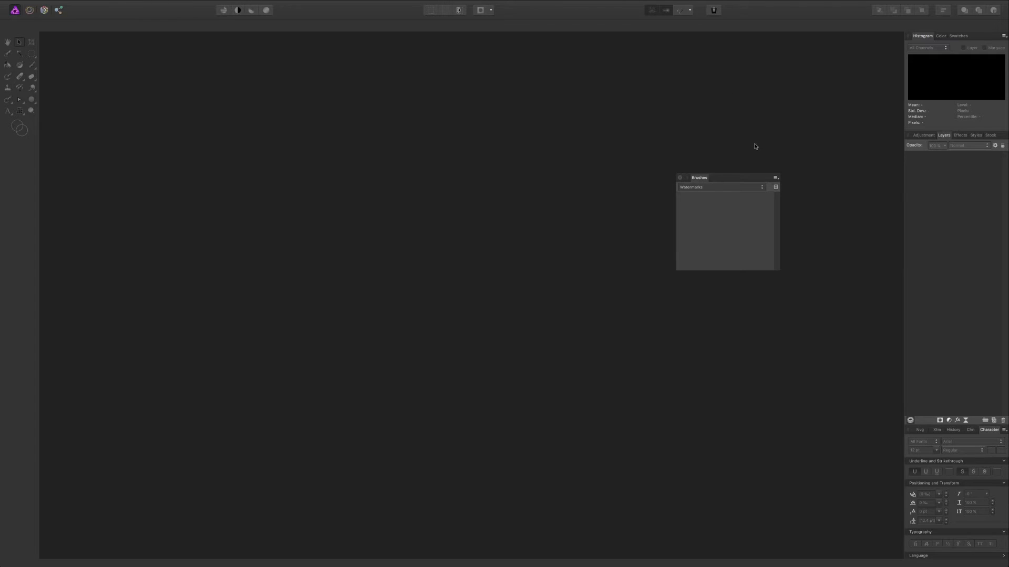
# - Create a new image brush from Mensch-Mesch-Photography.png and select it
pyautogui.click(775, 178)
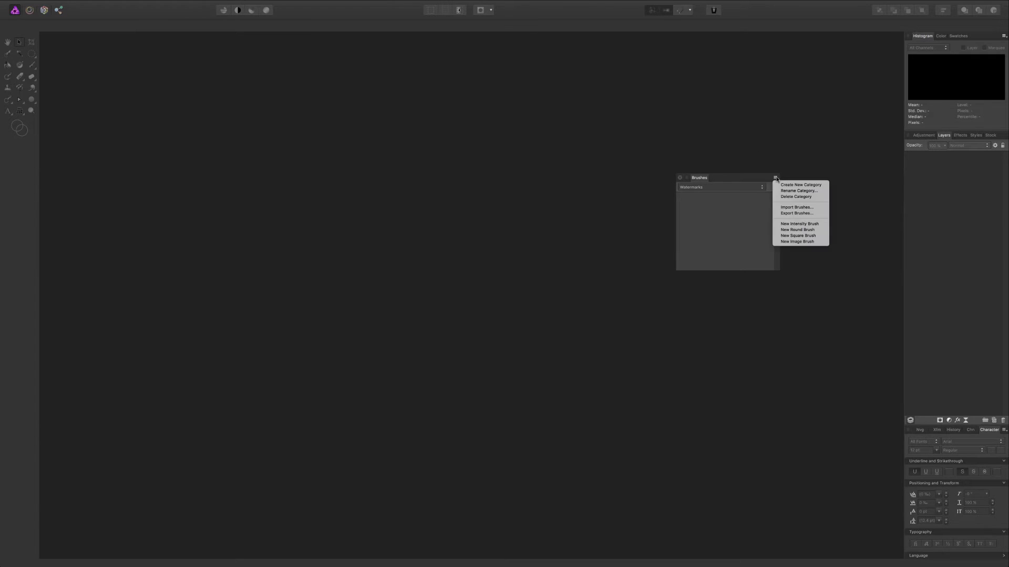
pyautogui.click(808, 242)
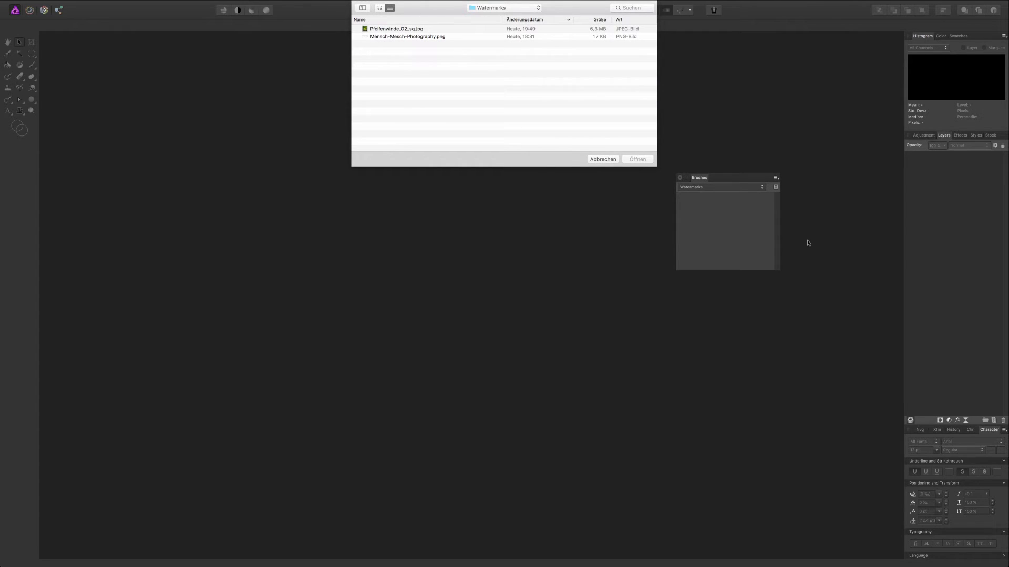
pyautogui.click(429, 38)
pyautogui.click(638, 159)
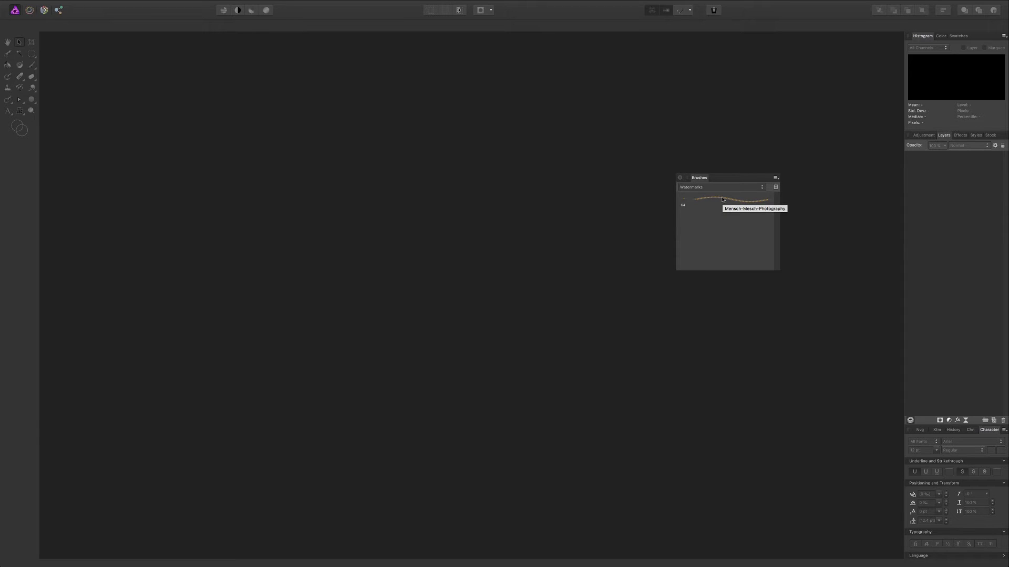
pyautogui.click(723, 200)
# - Edit the logo brush: size 900, hardness 100%, spacing 200%, Lighter Color blend mode
pyautogui.rightClick(722, 200)
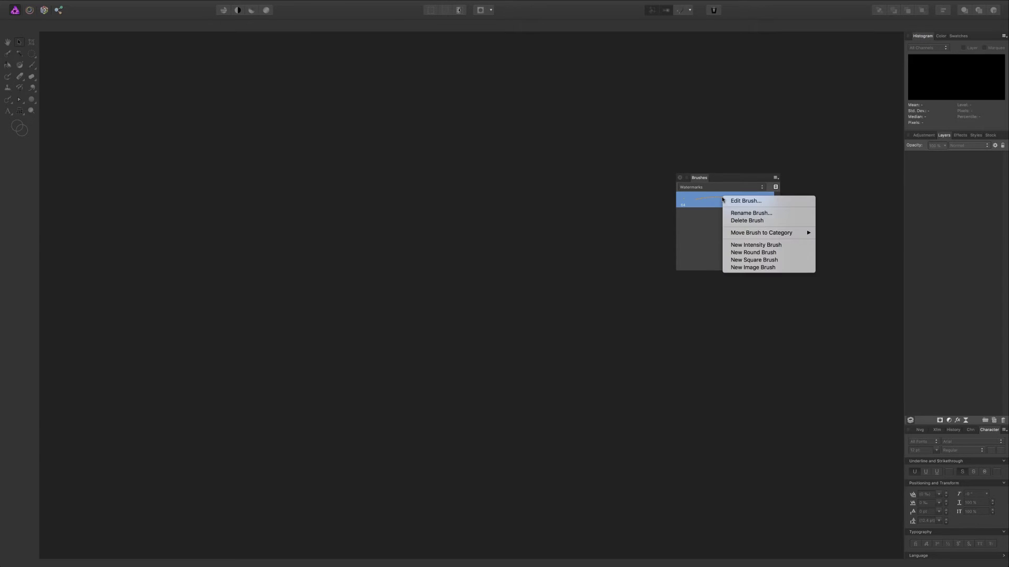
pyautogui.click(757, 203)
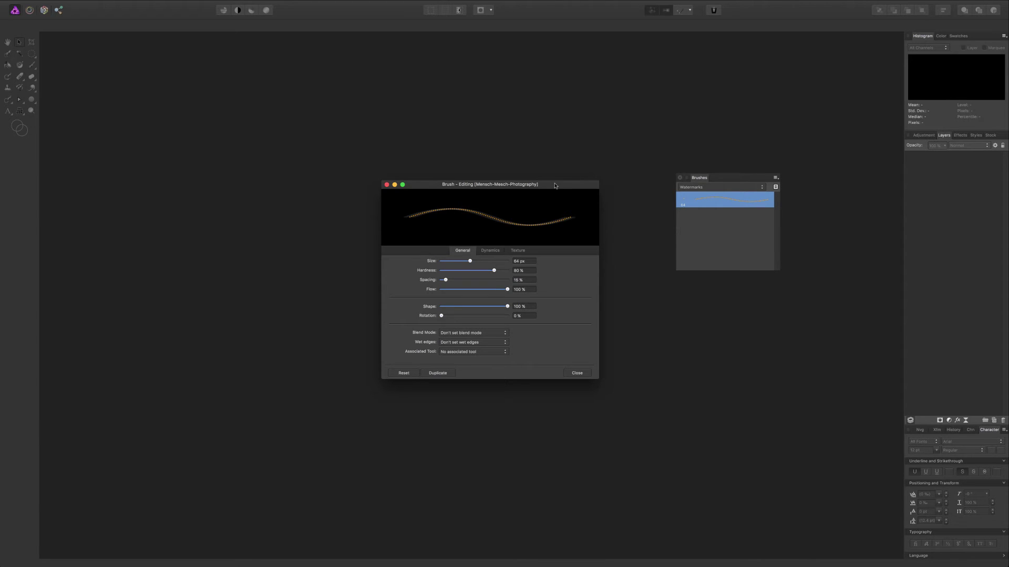
pyautogui.moveTo(555, 185); pyautogui.dragTo(576, 167)
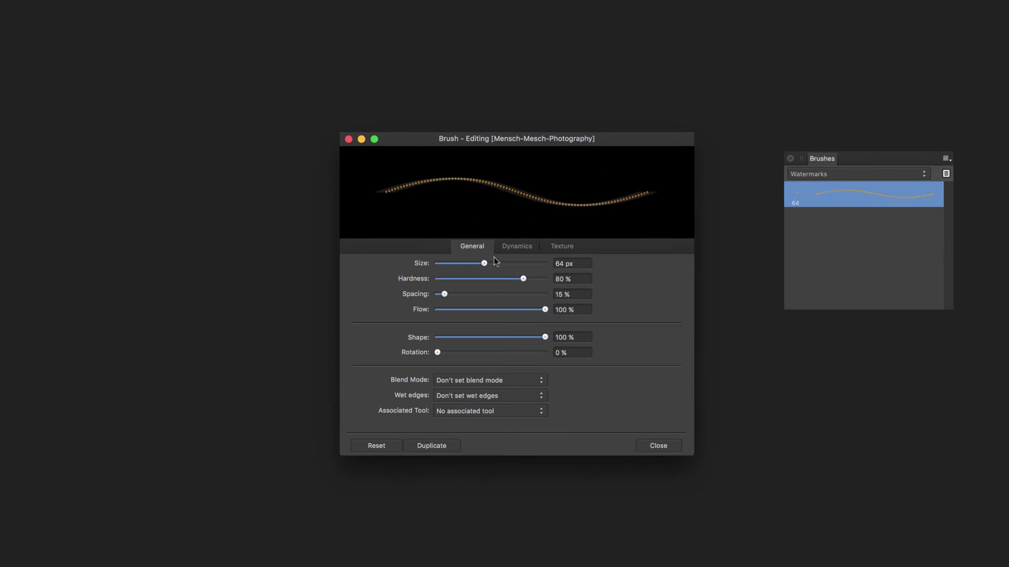
pyautogui.click(563, 264)
pyautogui.moveTo(563, 264); pyautogui.dragTo(548, 260)
pyautogui.write('900')
pyautogui.moveTo(523, 278); pyautogui.dragTo(560, 281)
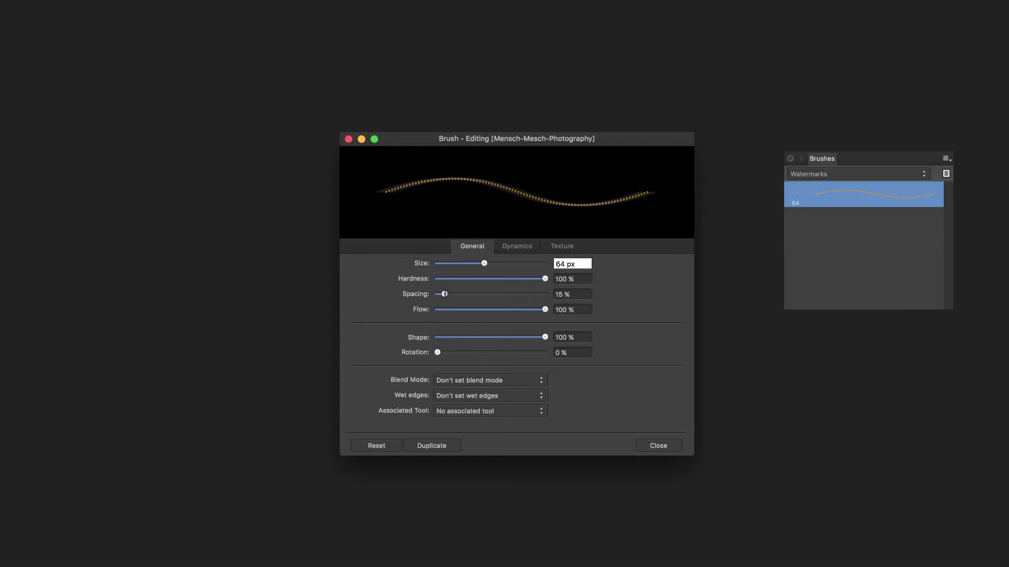
pyautogui.moveTo(444, 294); pyautogui.dragTo(569, 290)
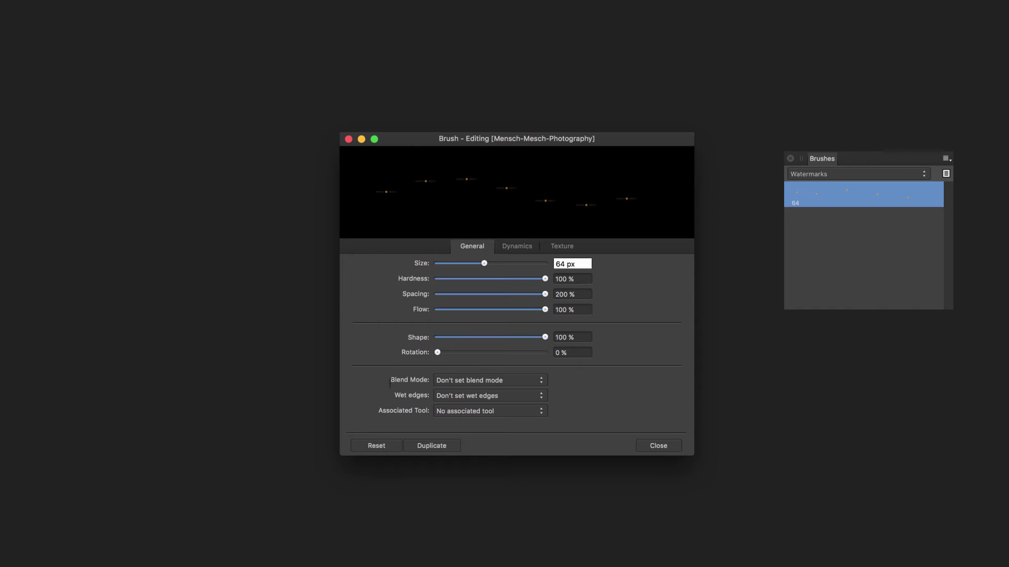
pyautogui.click(542, 380)
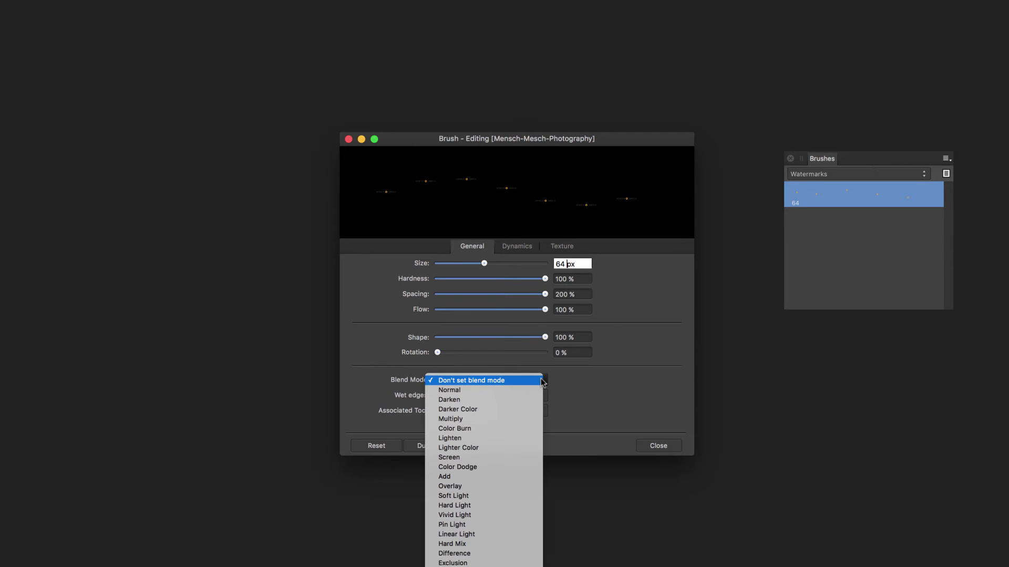
pyautogui.click(503, 448)
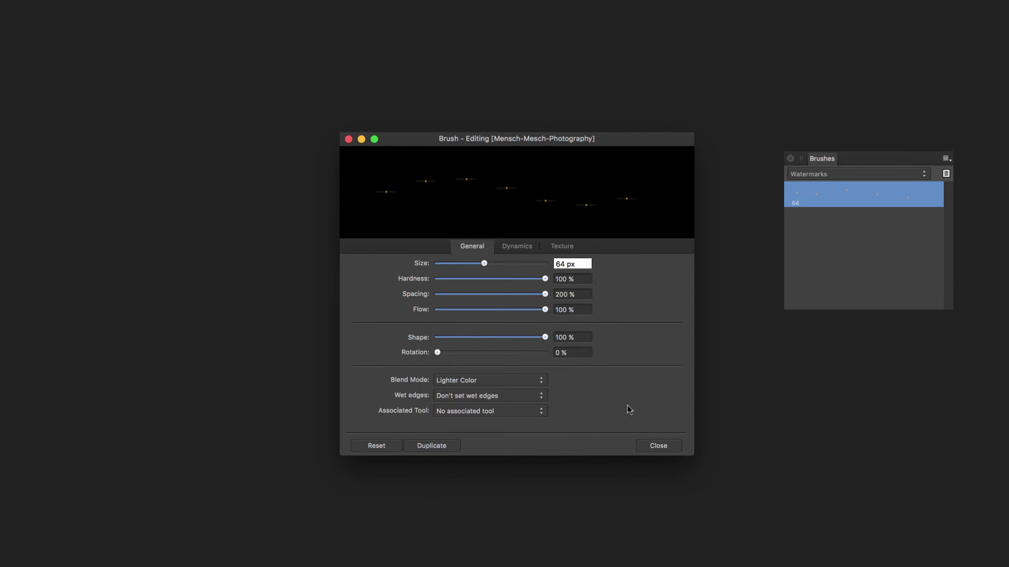
pyautogui.click(657, 446)
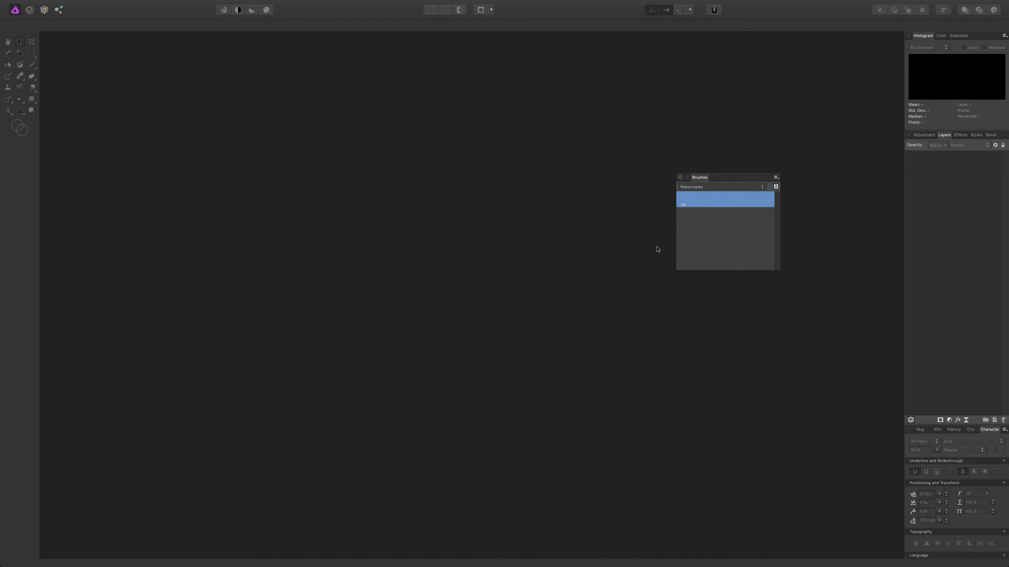
# - Open Pfeifenwinde_02_sq.jpg from the Watermarks folder with Cmd+O
pyautogui.press('super+o')
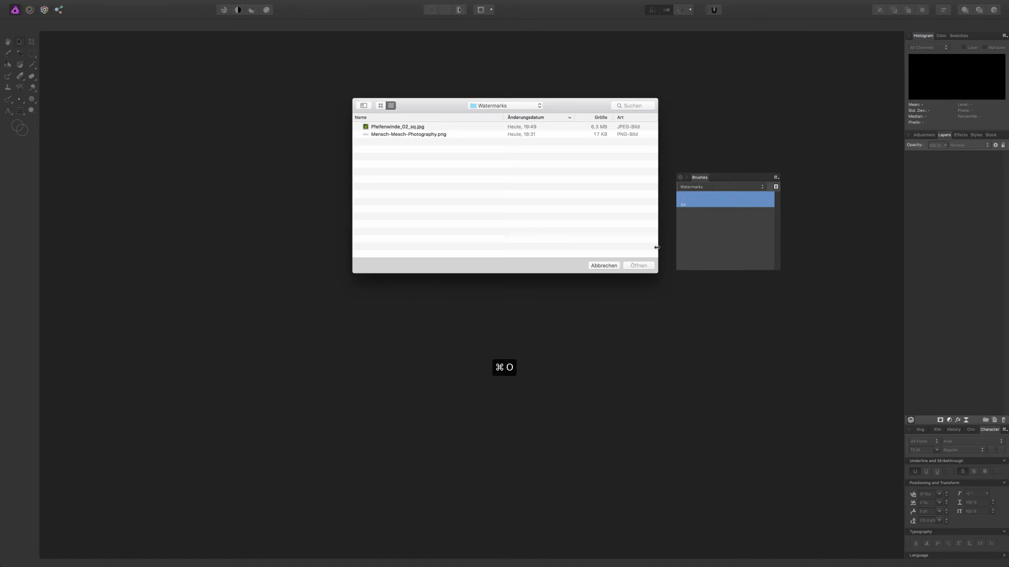
pyautogui.click(402, 128)
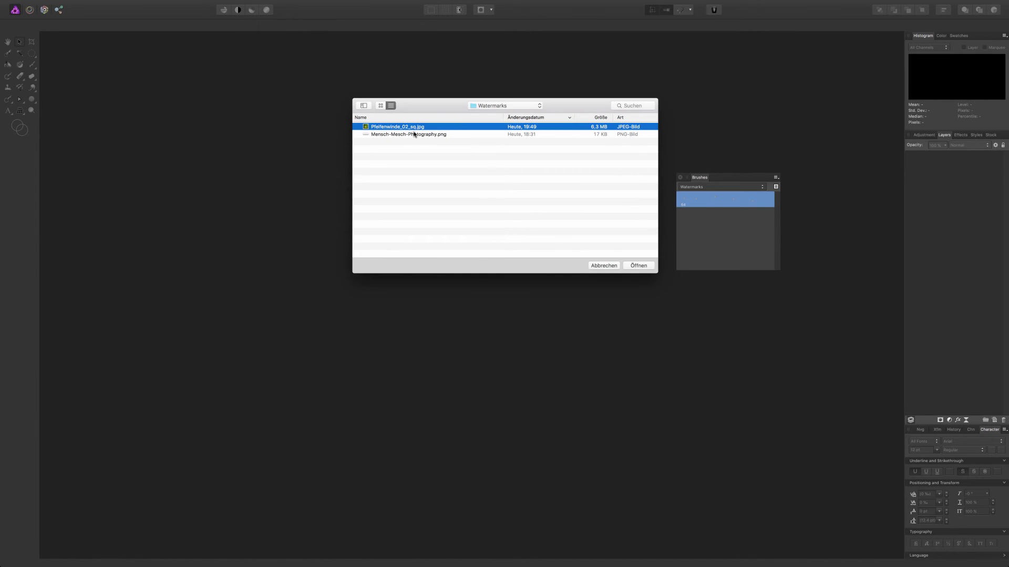
pyautogui.click(639, 265)
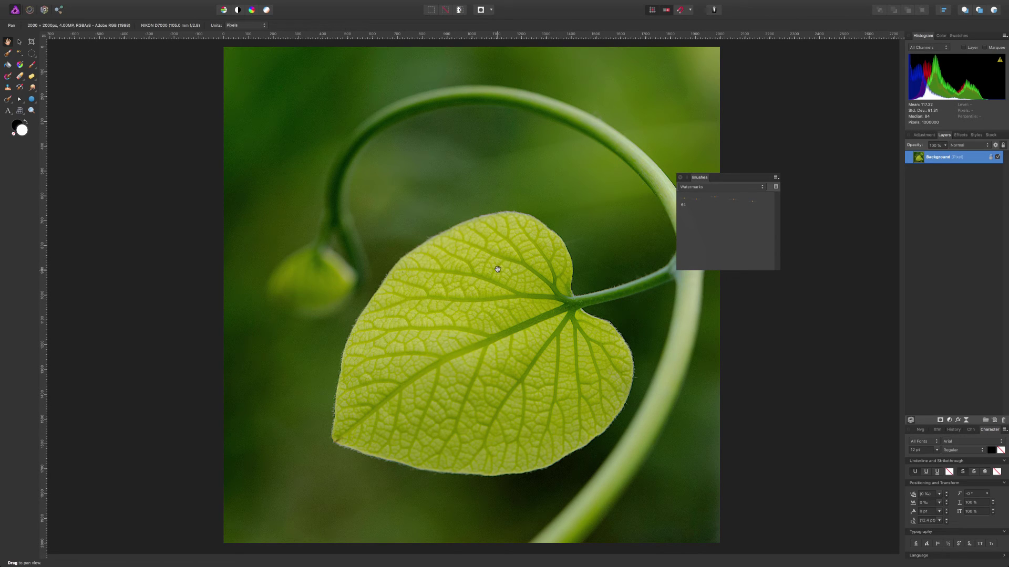
# - Add a new pixel layer and paint with the Mensch-Mesch logo brush from Watermarks
pyautogui.click(994, 420)
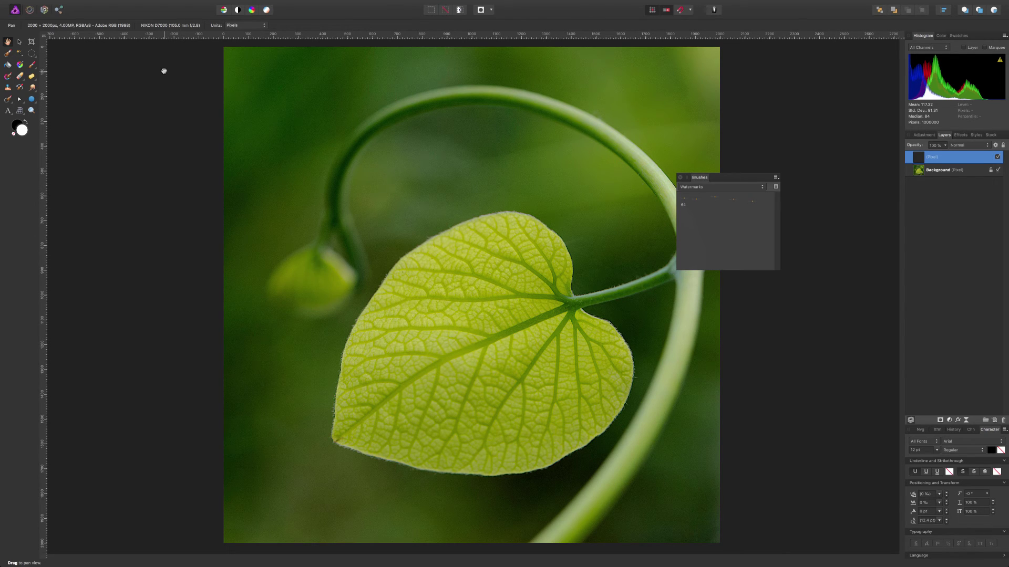
pyautogui.press('b')
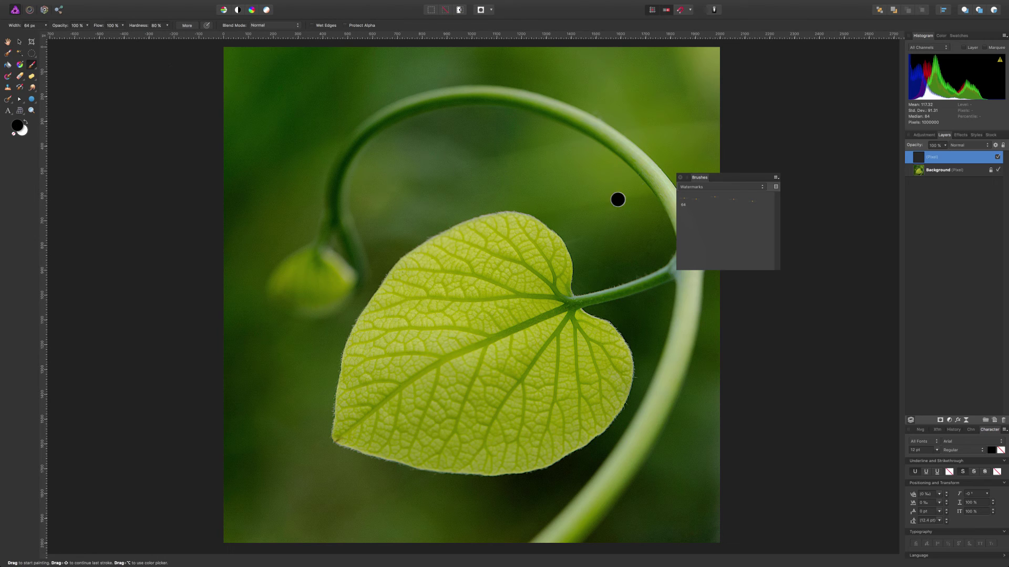
pyautogui.click(731, 198)
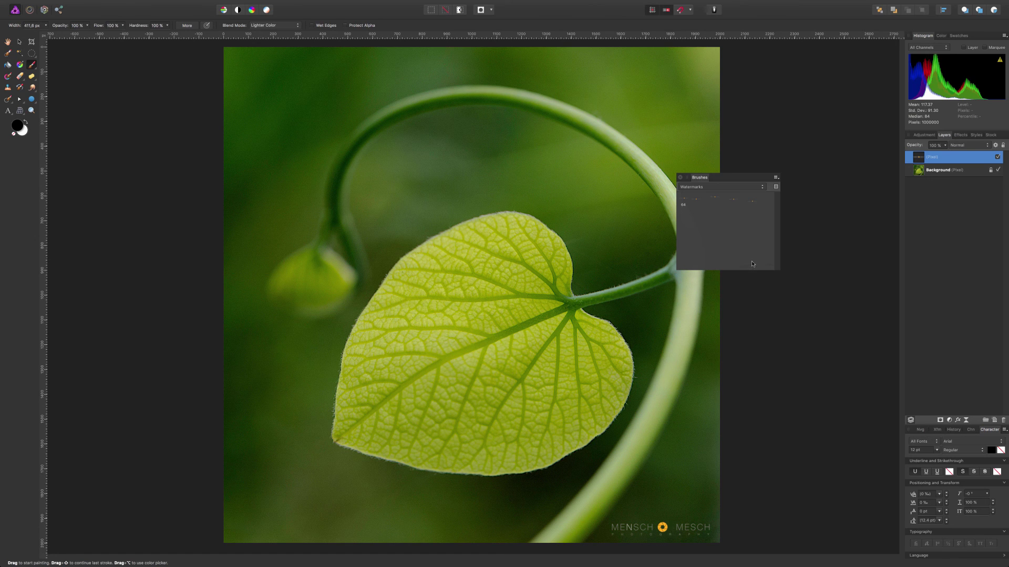
# - With the Move Tool, drag the logo watermark from bottom-right to the photo's bottom-left corner
pyautogui.press('v')
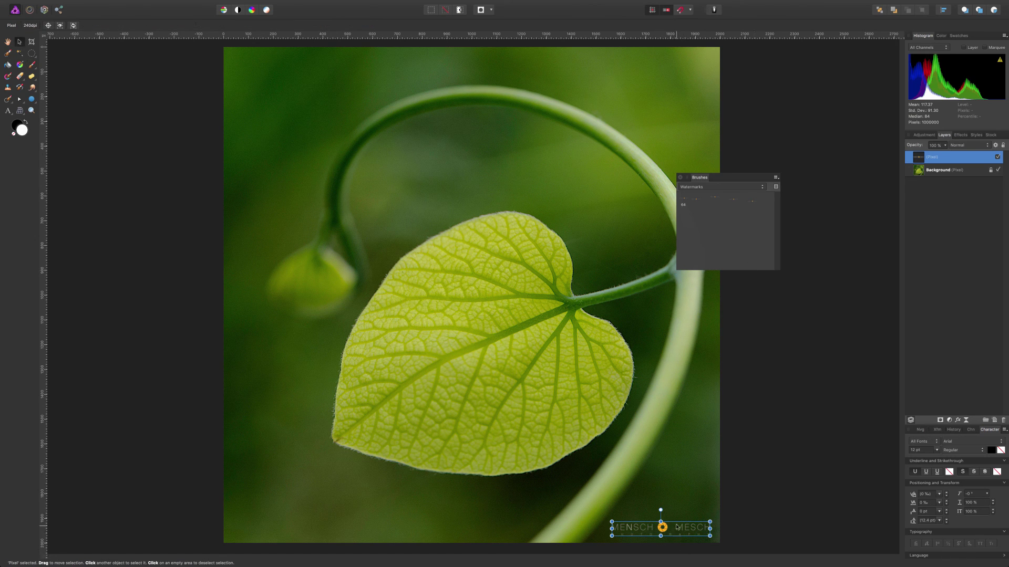
pyautogui.moveTo(677, 527); pyautogui.dragTo(301, 530)
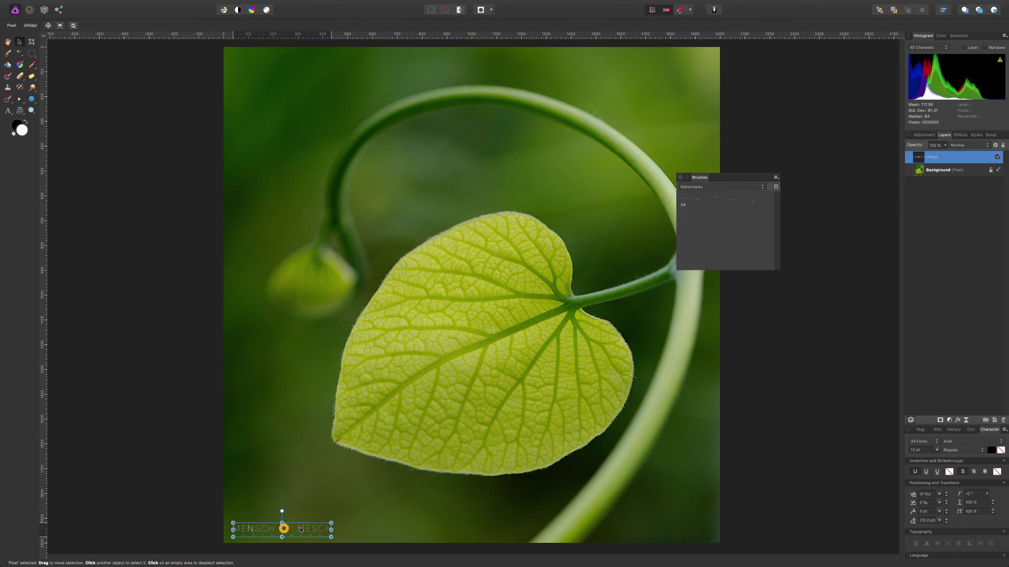